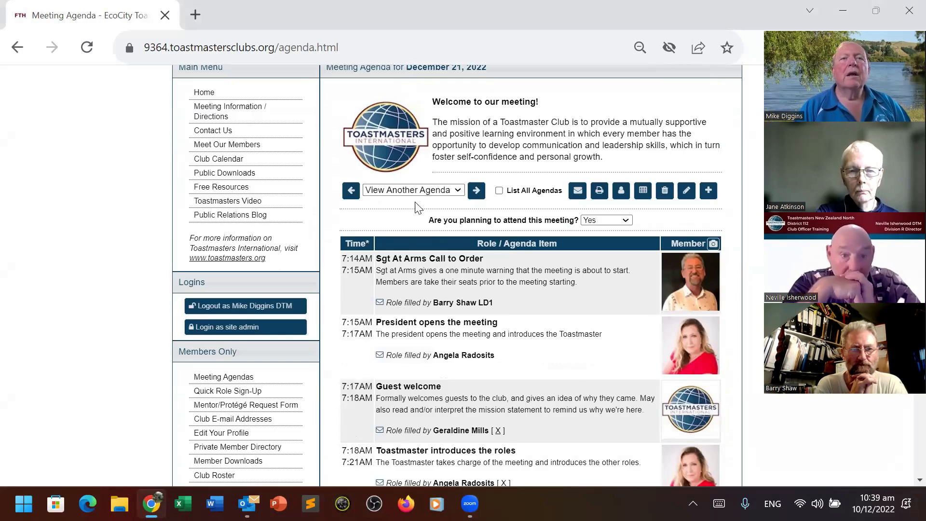
Step: Browse the available meeting agendas, first the short list and then the full list of all agendas, and restore the short list
click(456, 191)
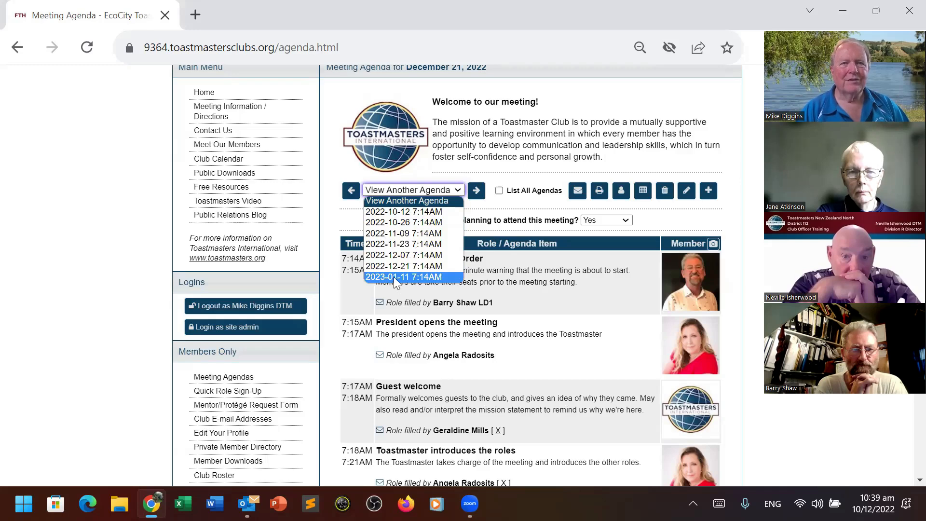
click(338, 171)
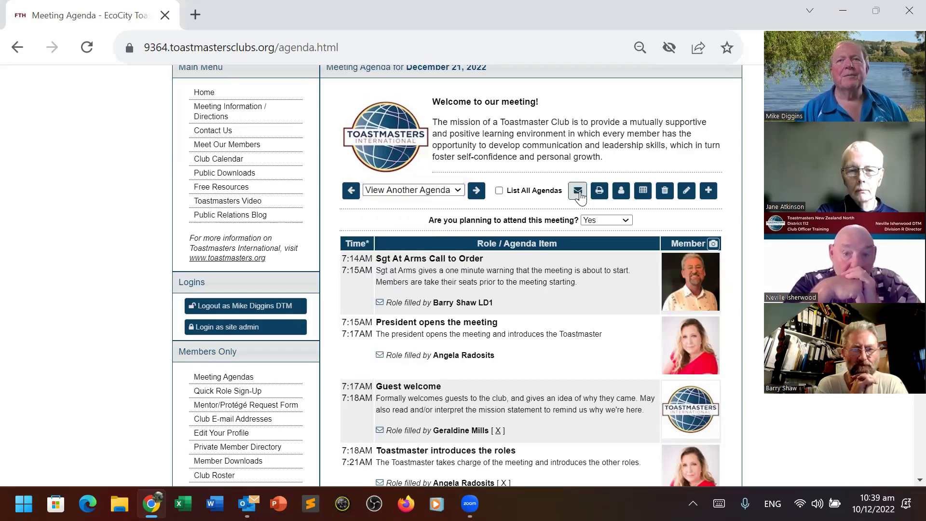
click(501, 191)
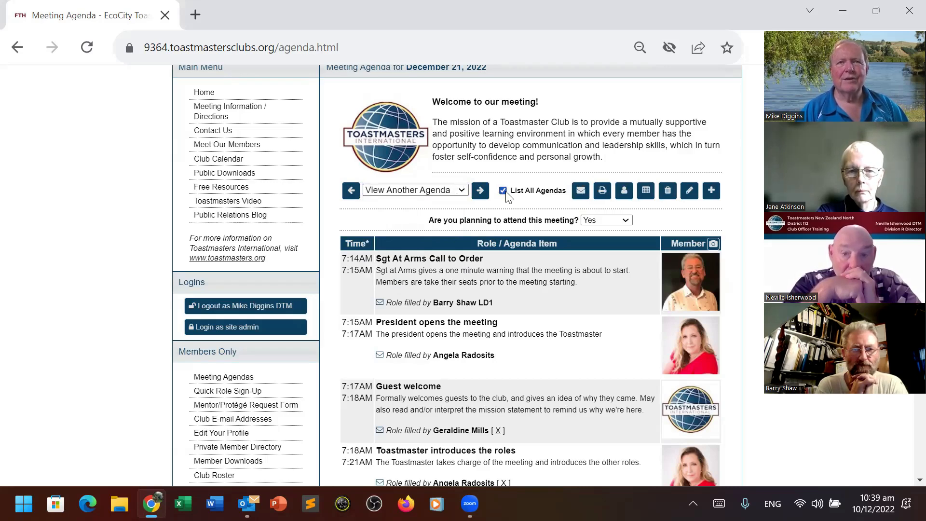
click(461, 190)
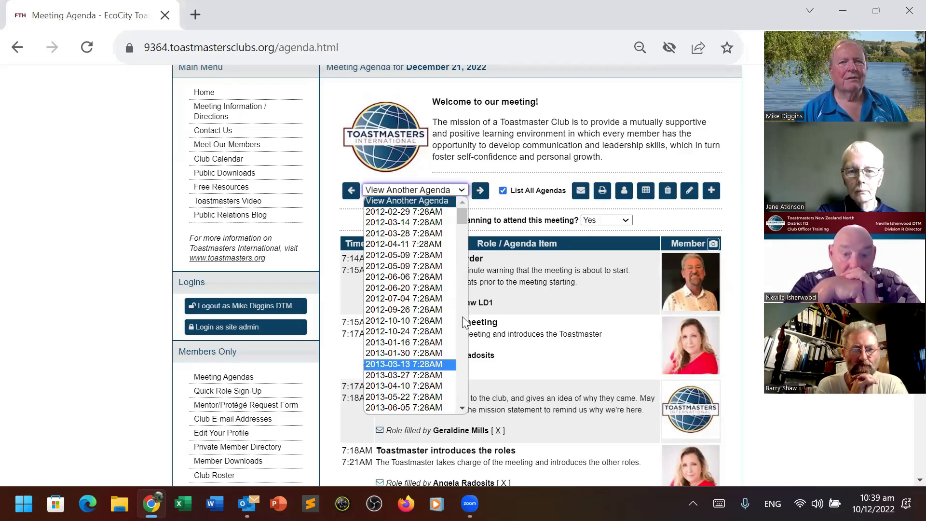
scroll(462, 241, down, 20)
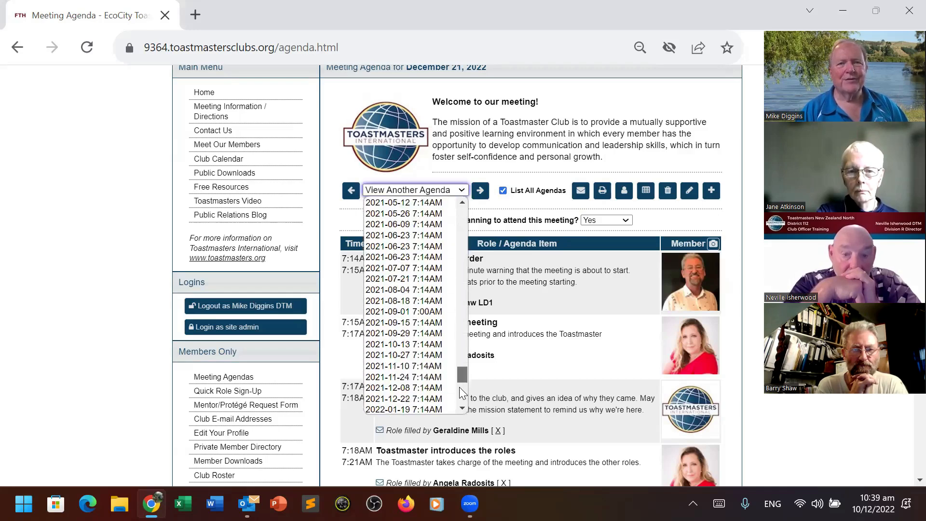
drag(461, 339, 473, 219)
click(503, 190)
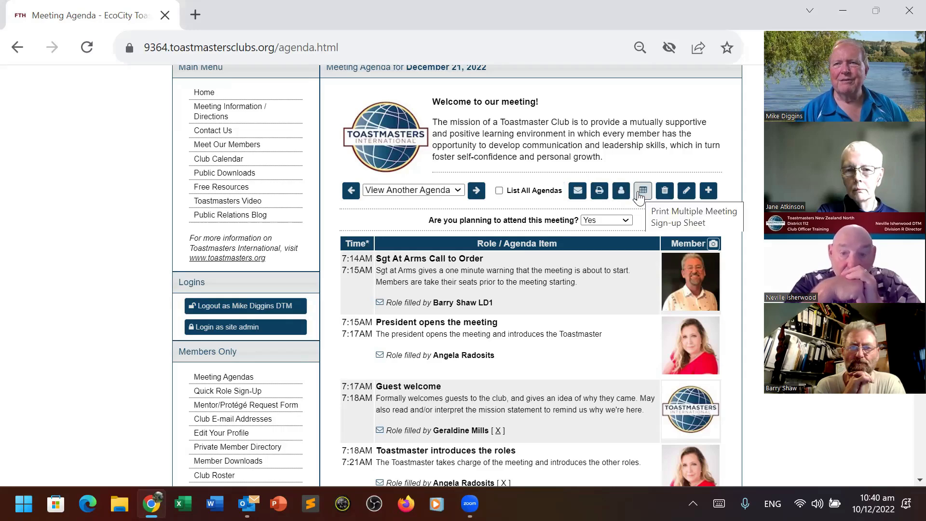
Step: Start a new meeting agenda and set its meeting date to February 1, 2023
click(709, 191)
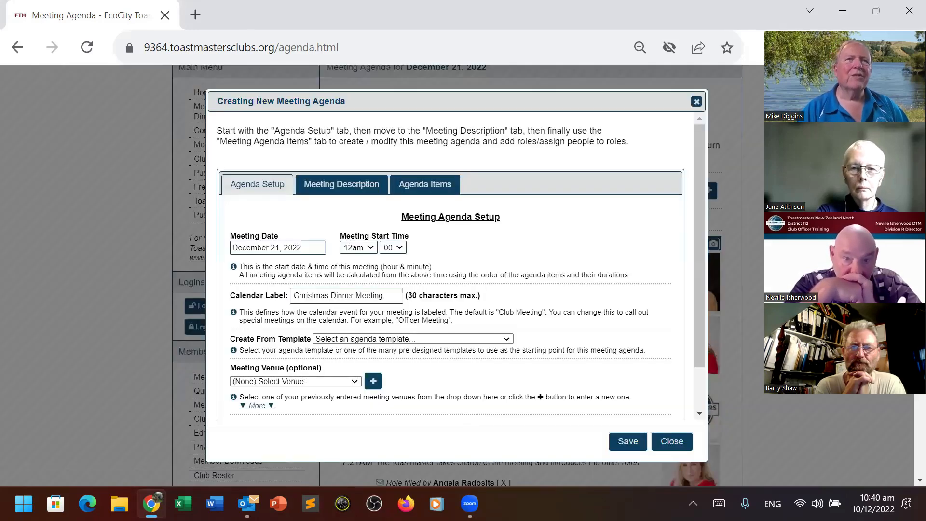
click(301, 248)
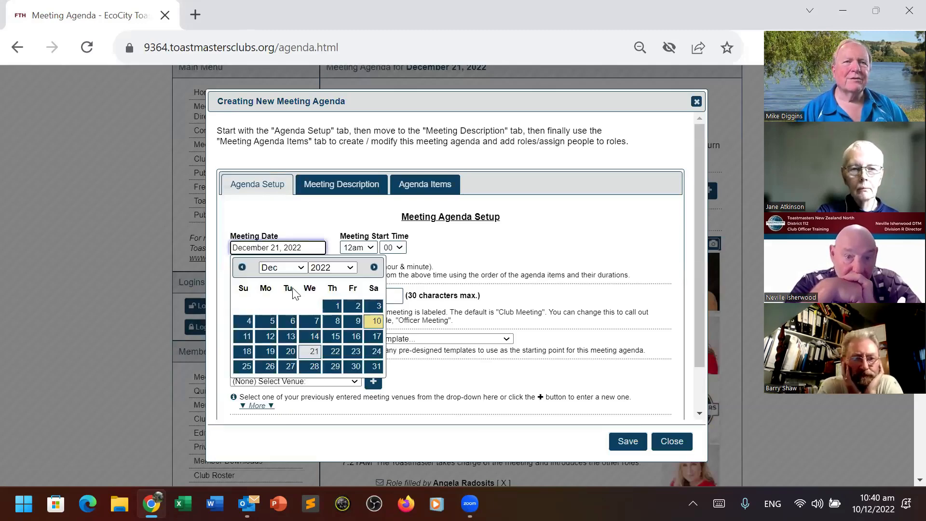
click(303, 269)
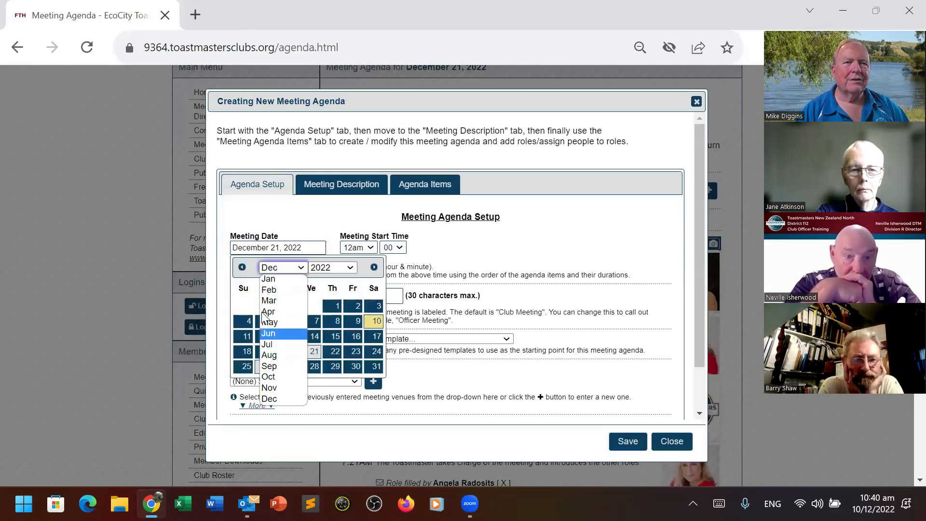
click(268, 279)
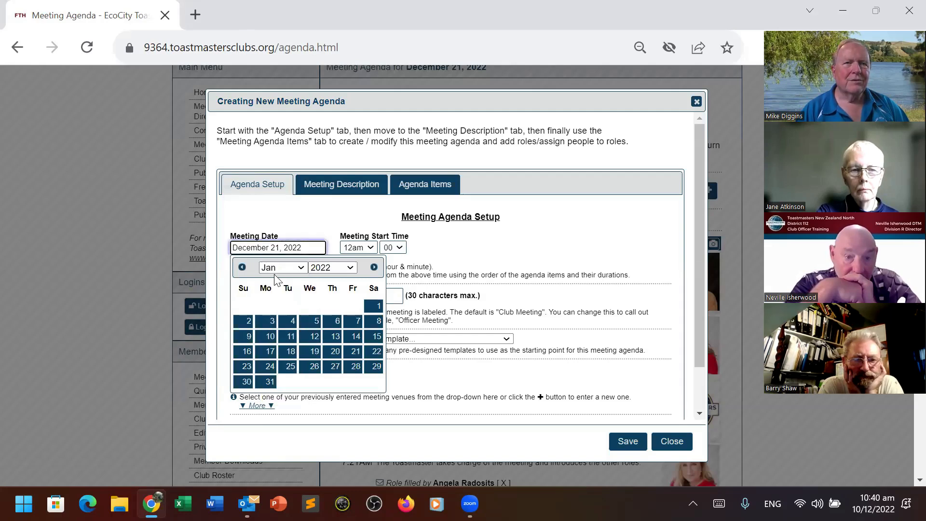
click(350, 269)
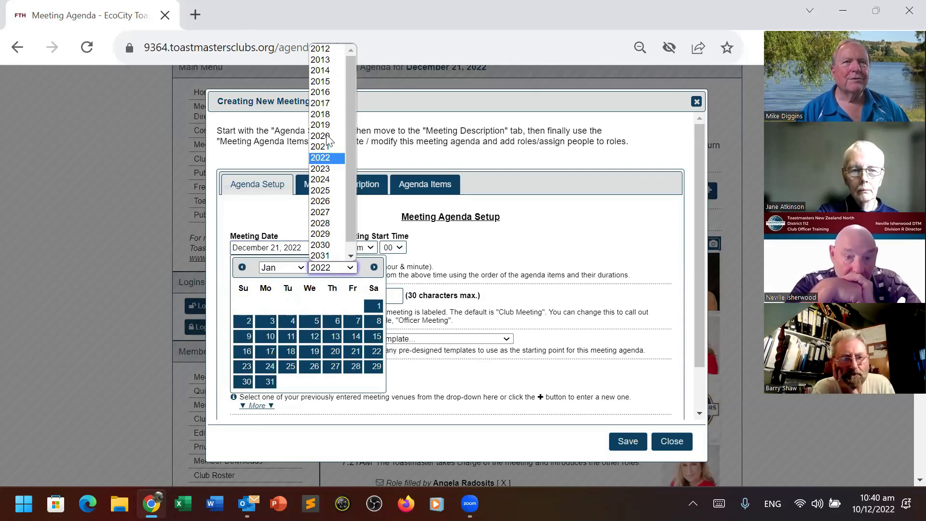
click(320, 168)
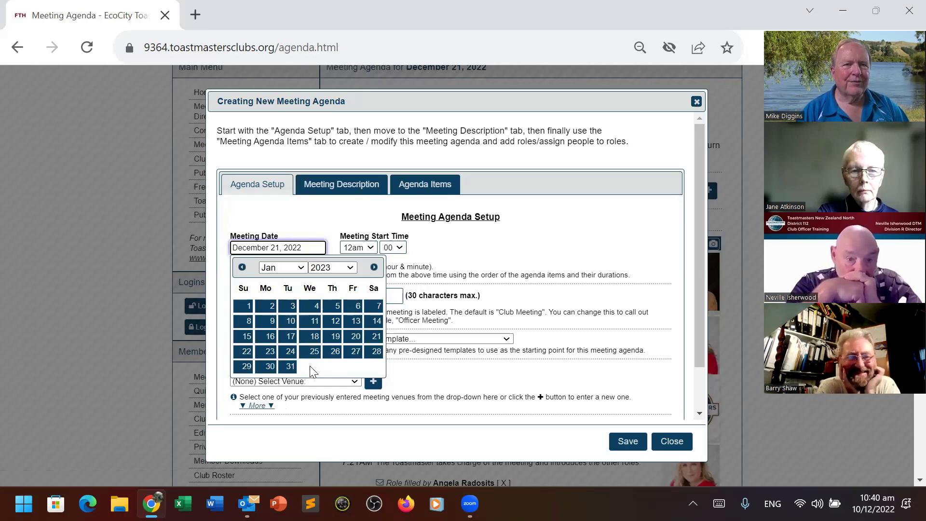
click(299, 268)
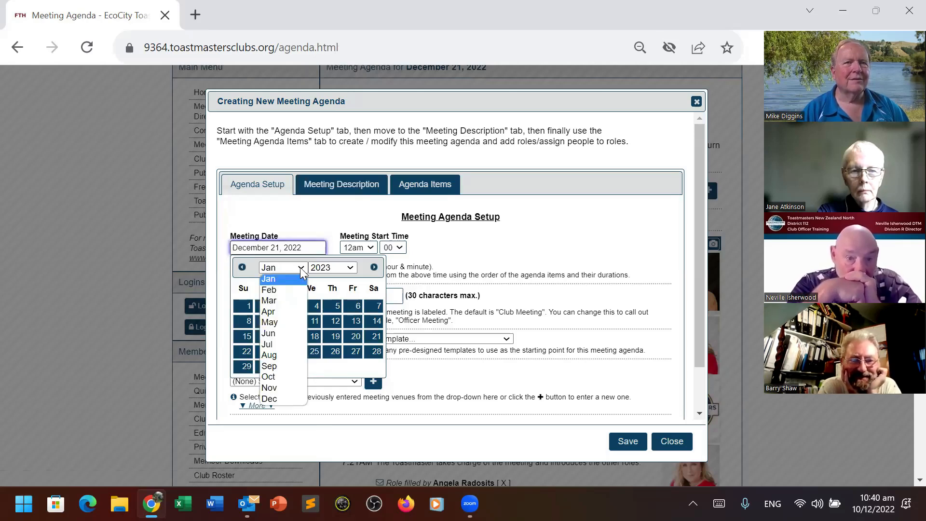
click(284, 288)
click(312, 306)
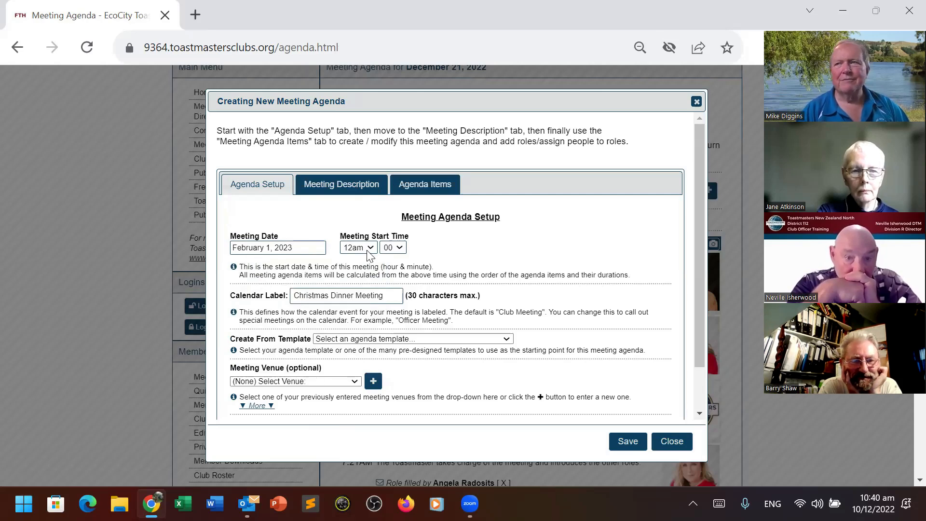
Step: Base the agenda on Template 4: Standard meeting template and accept its default start time of 07:14
click(505, 340)
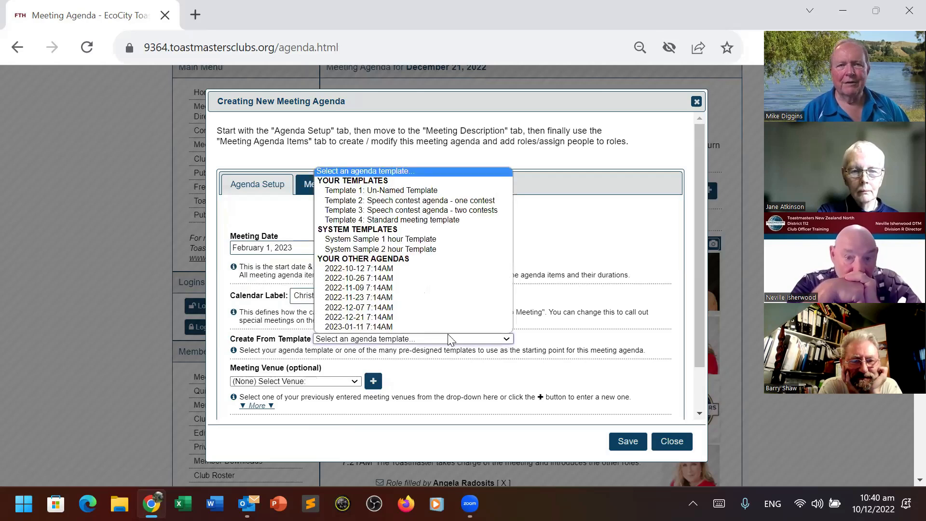
click(351, 221)
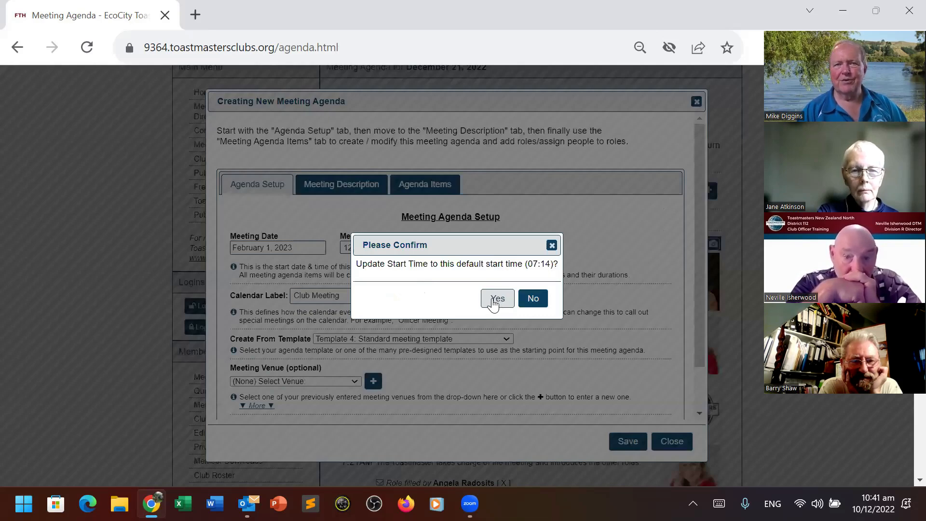
click(494, 302)
Step: Change the agenda's calendar label to "First Feb meeting"
mouse_move(247, 504)
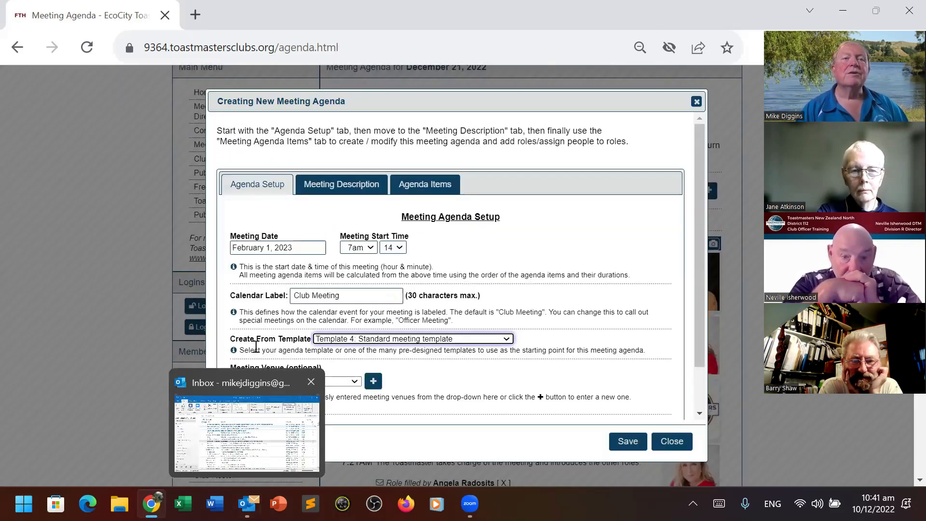
drag(344, 296, 281, 299)
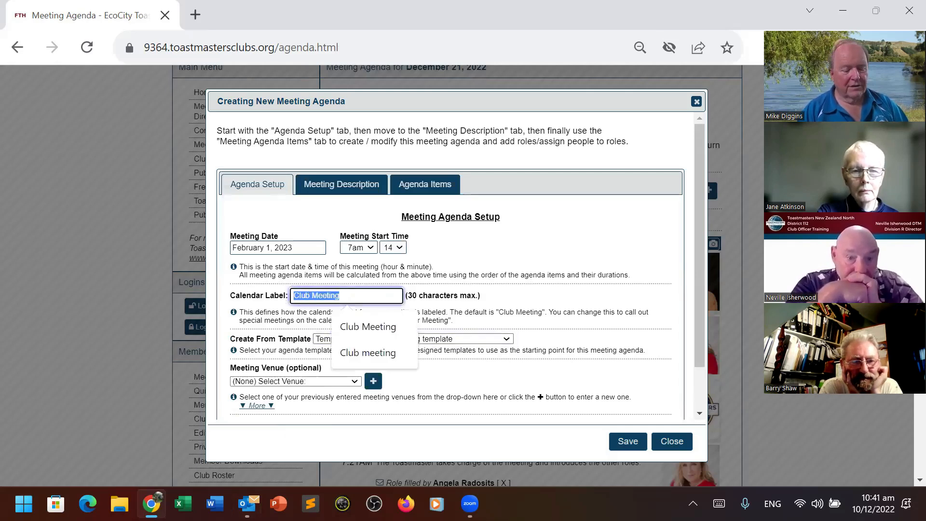
text(First Fe)
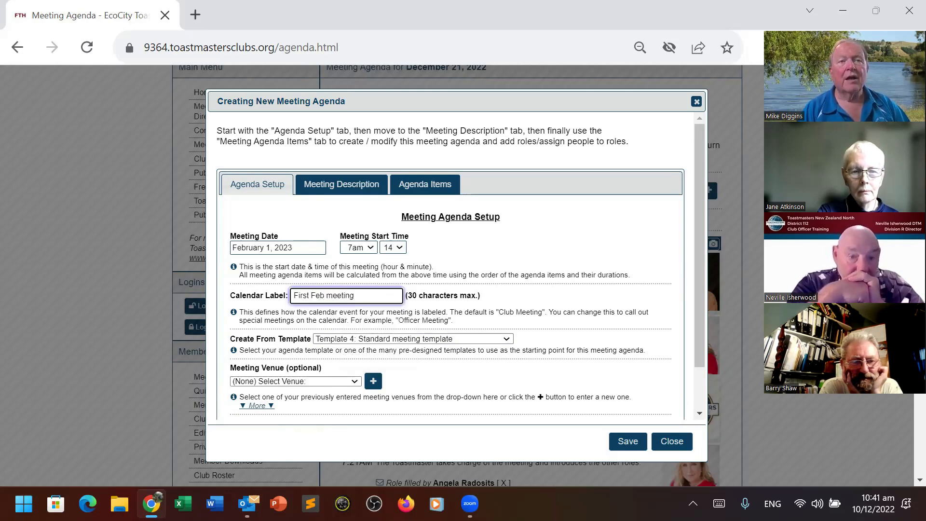
click(389, 327)
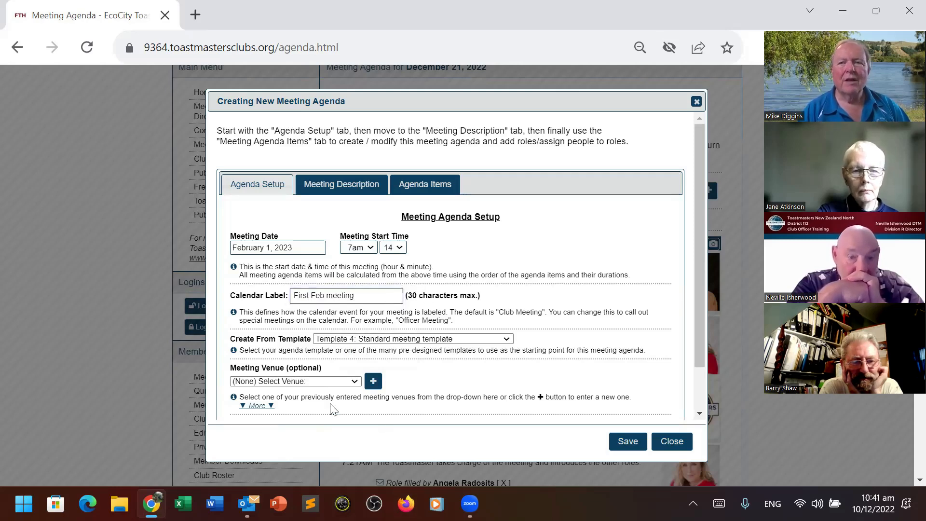
Step: Choose Sturges West Community House as the meeting venue and save the new agenda
scroll(698, 420, down, 2)
click(355, 330)
click(280, 349)
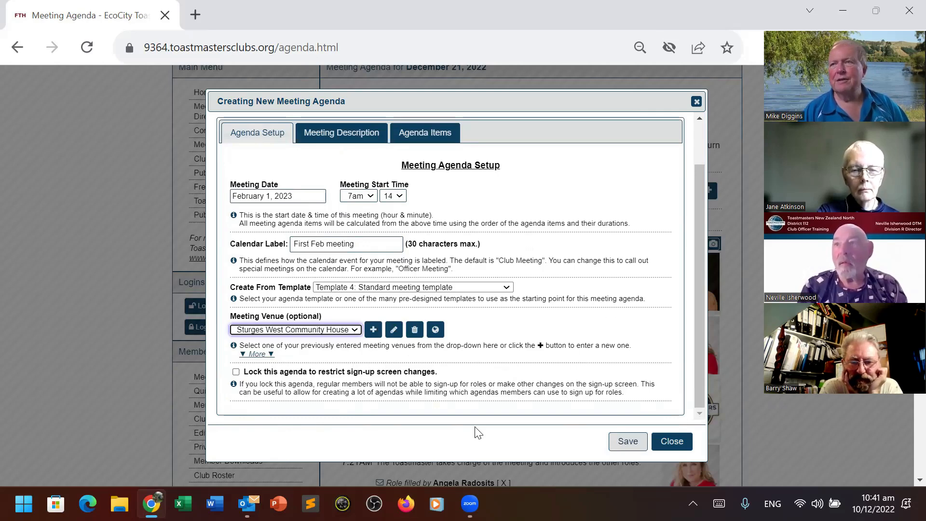
click(627, 440)
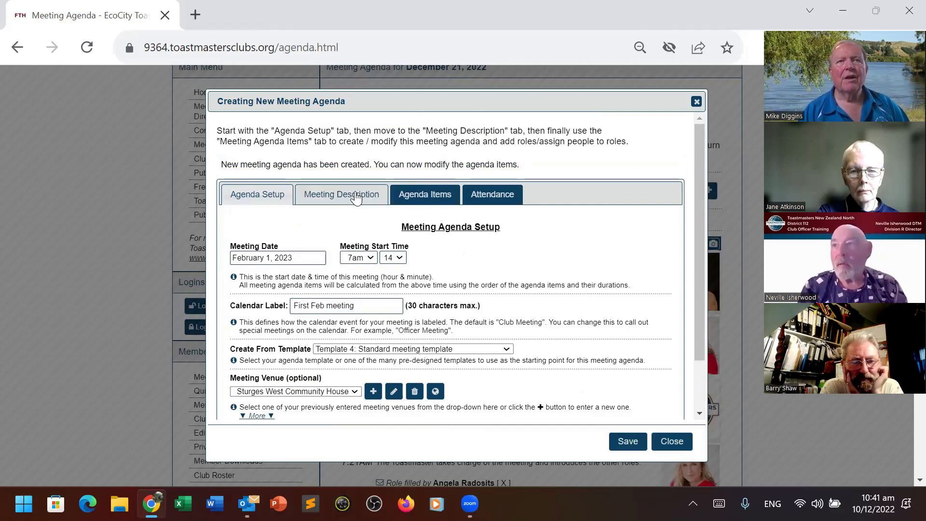
Step: Look over the meeting description, then assign a club member to the "President" opens the meeting agenda item
click(336, 195)
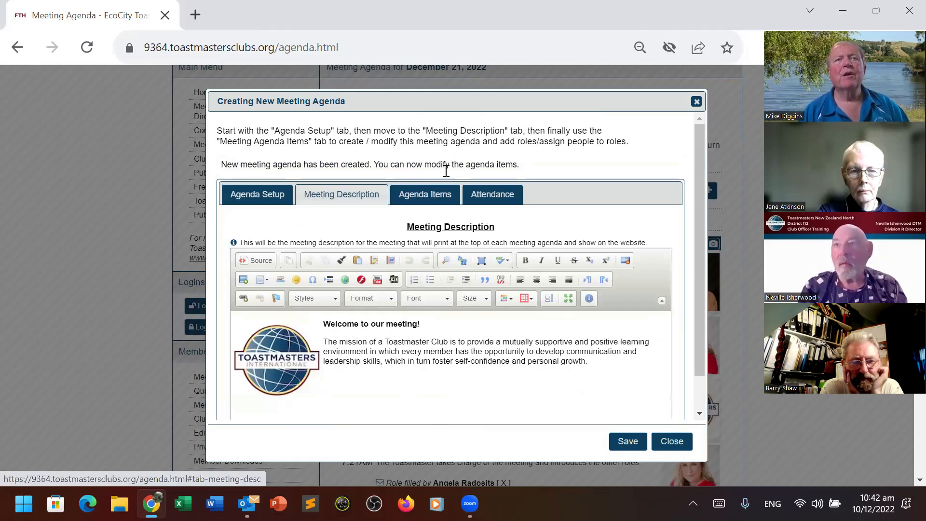
click(428, 198)
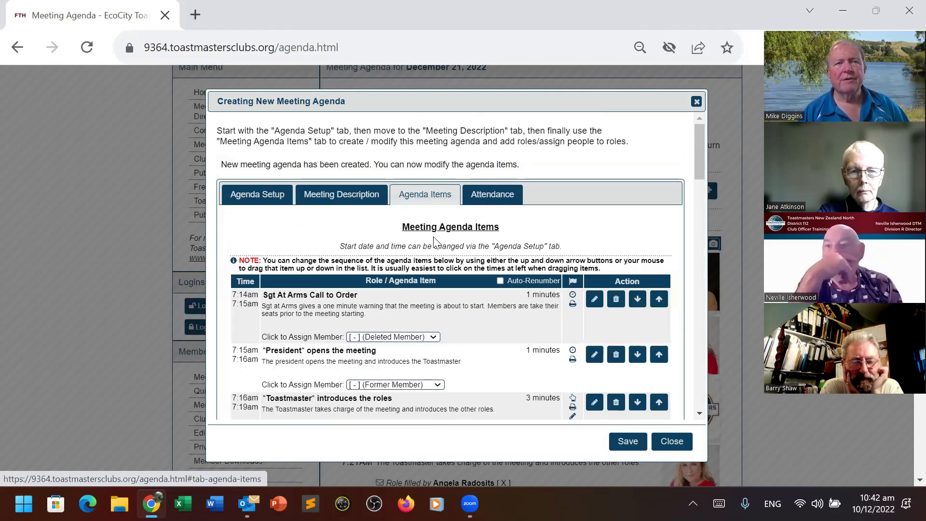
click(699, 413)
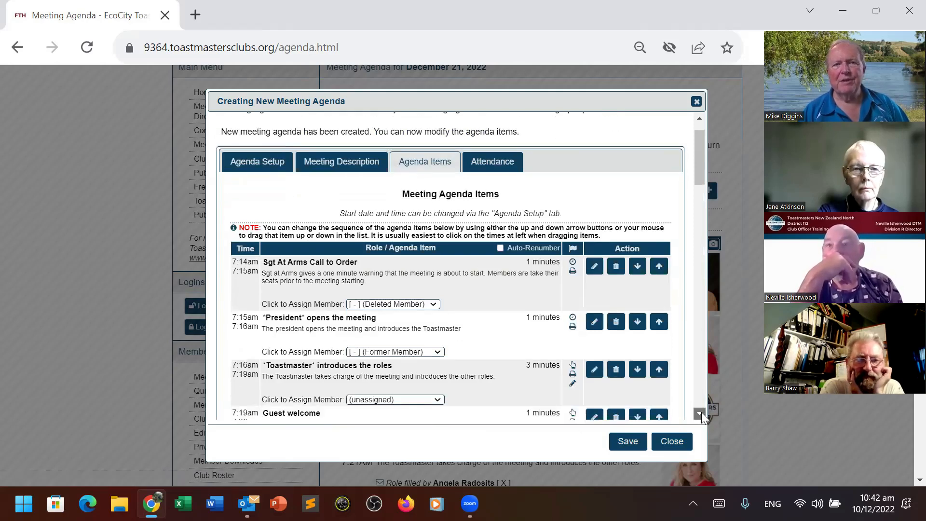
click(700, 413)
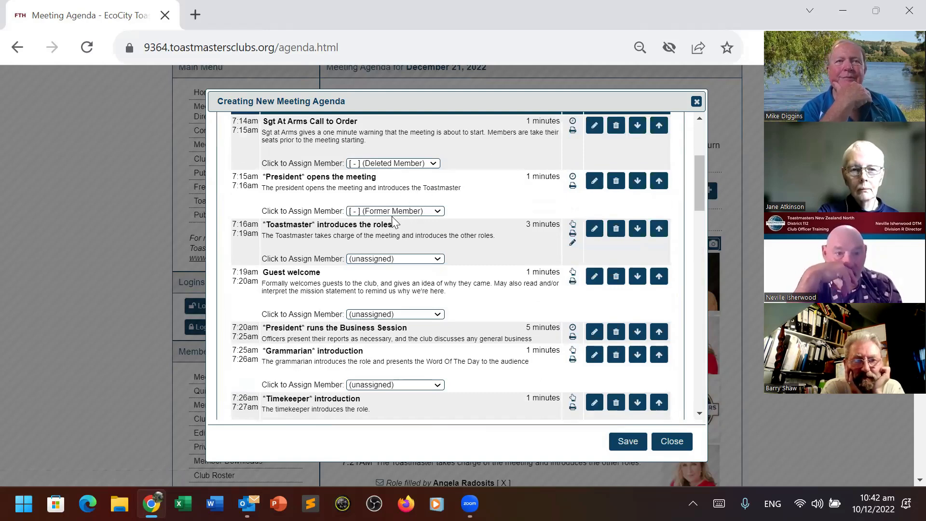
click(436, 212)
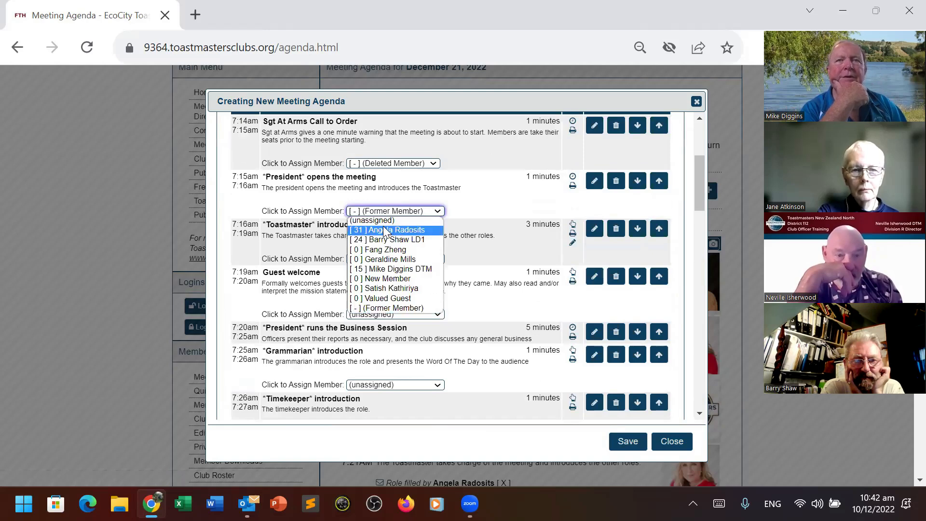
mouse_move(387, 232)
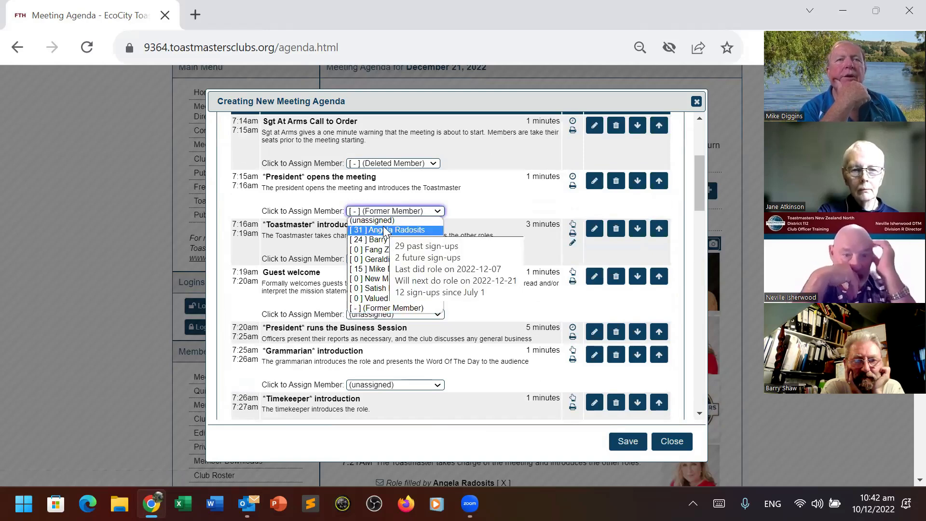
click(386, 230)
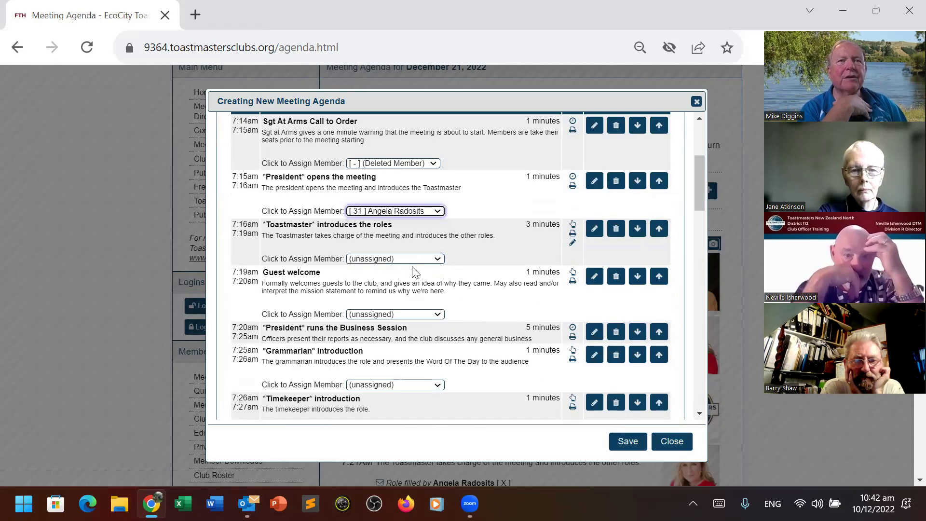
Step: Assign club members to the "Toastmaster" introduces the roles and Guest welcome agenda items
click(437, 259)
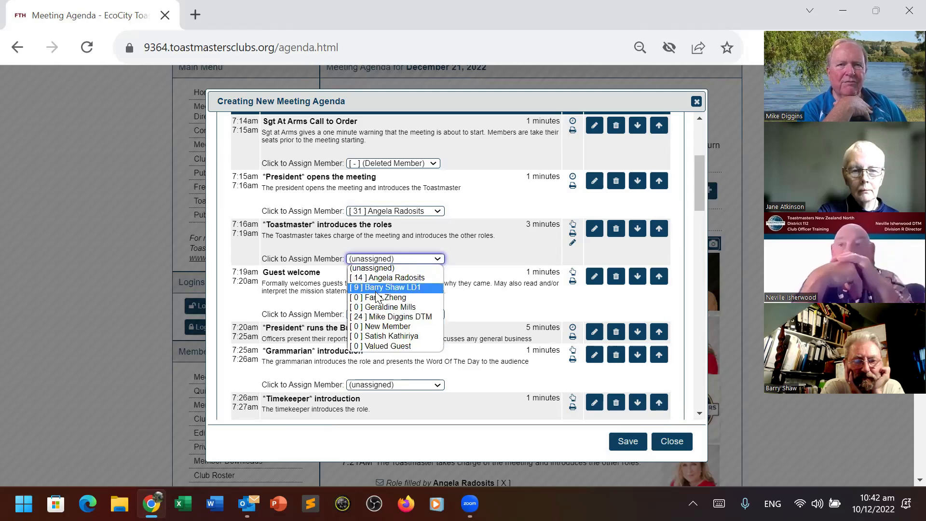
click(377, 316)
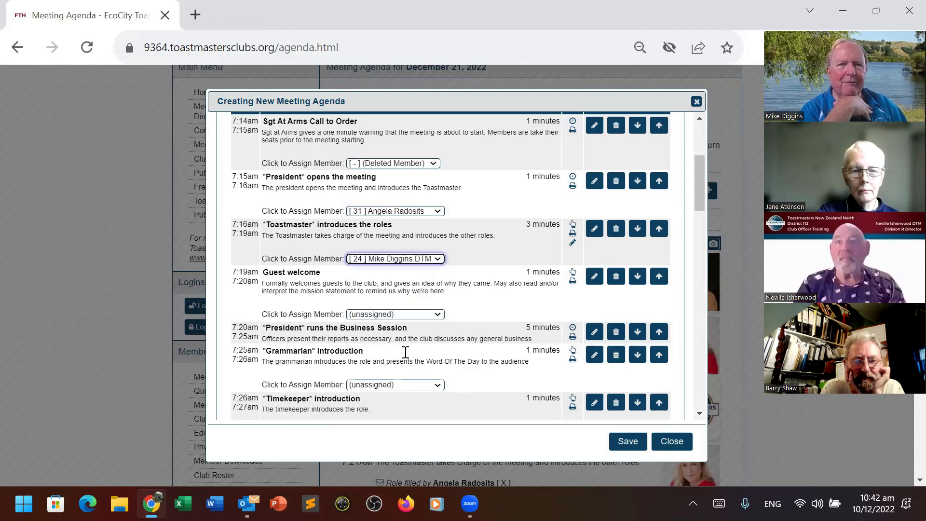
click(437, 315)
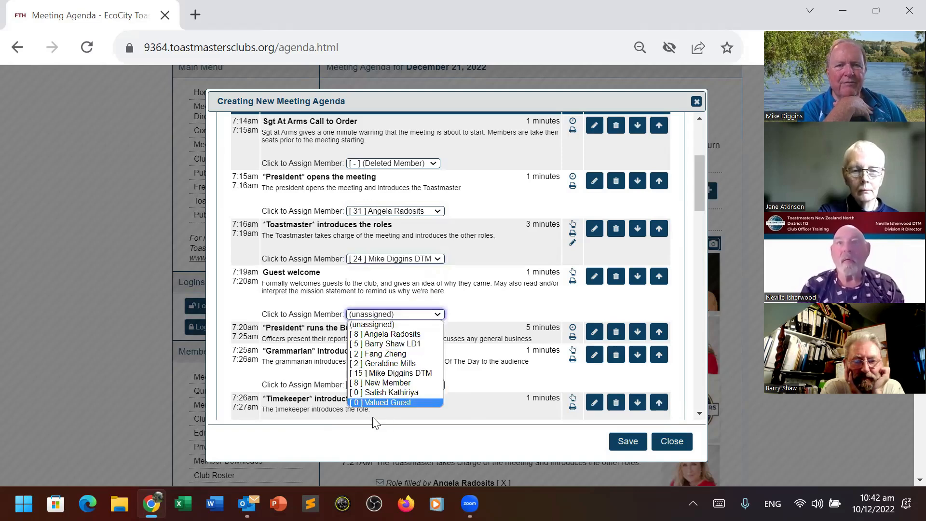
click(381, 392)
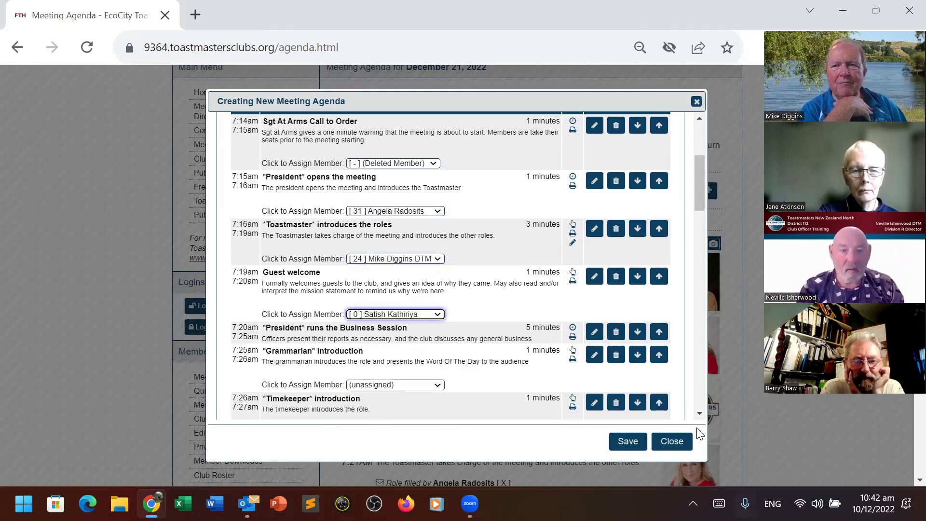
scroll(699, 414, down, 2)
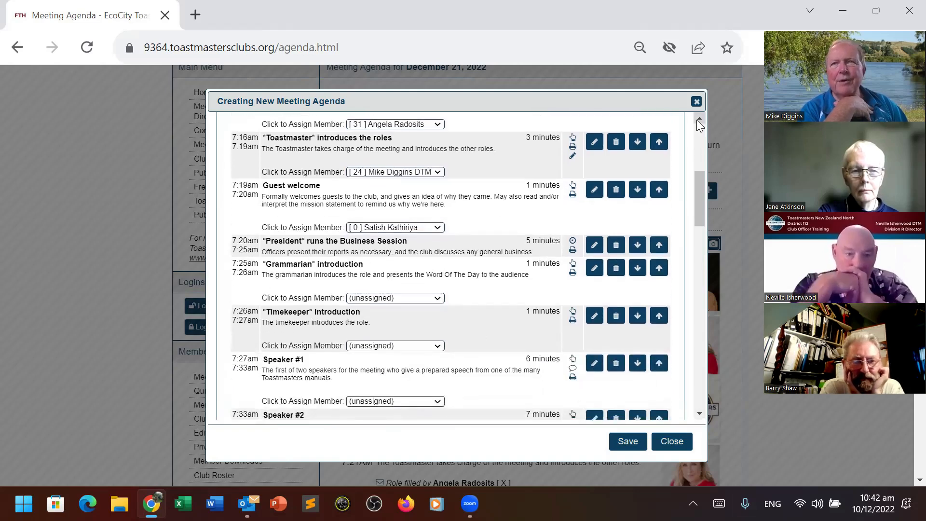
scroll(696, 119, up, 1)
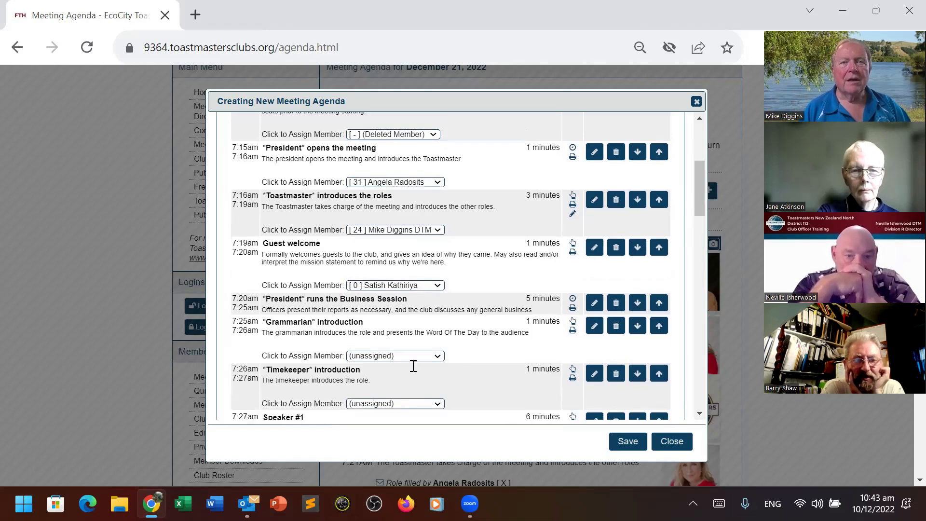
Step: Assign club members to the "Grammarian" introduction and Speaker #1 agenda items
click(437, 356)
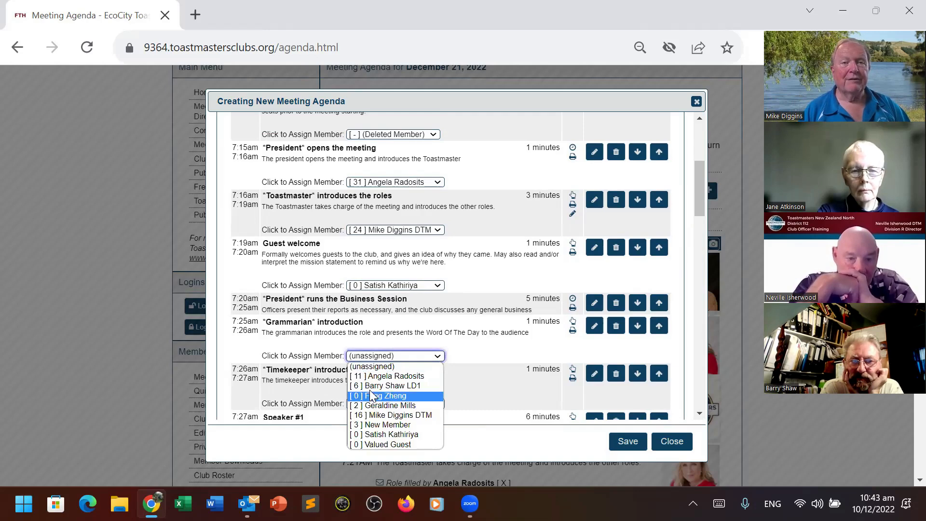
click(405, 386)
click(699, 413)
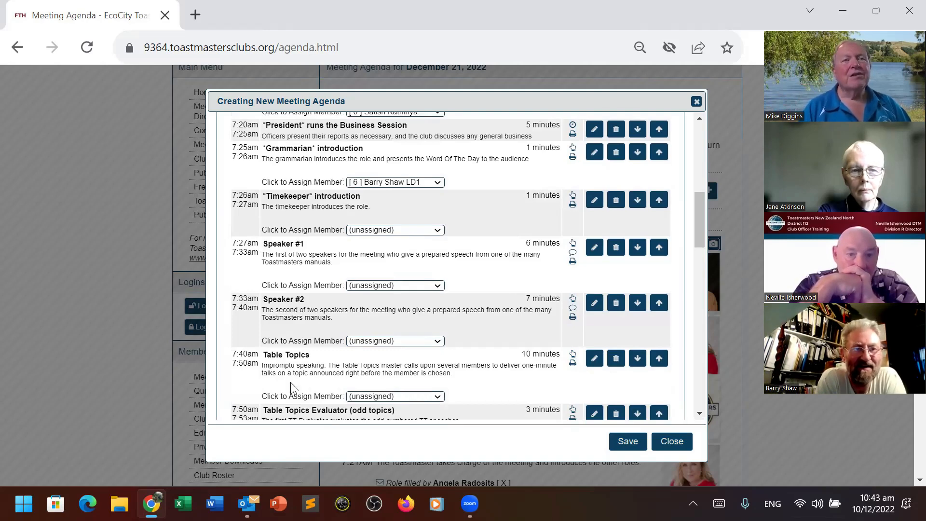
click(438, 287)
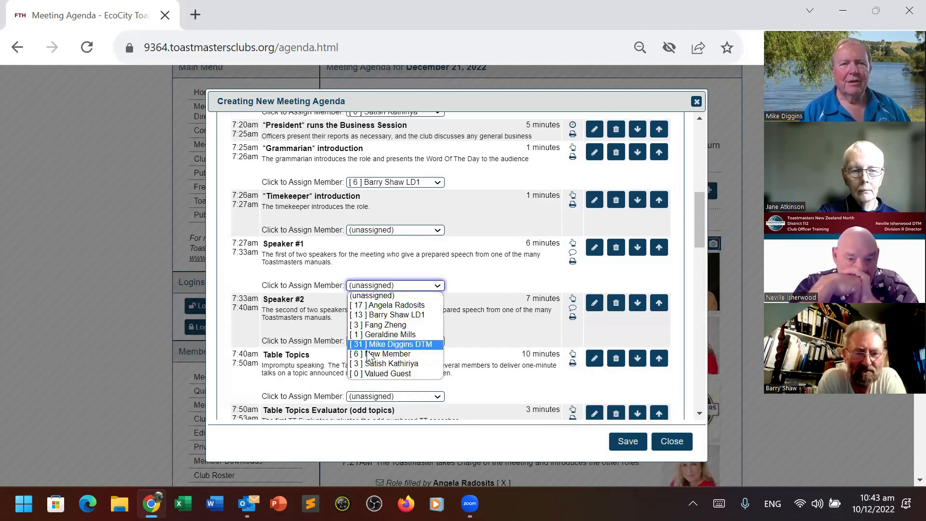
click(389, 353)
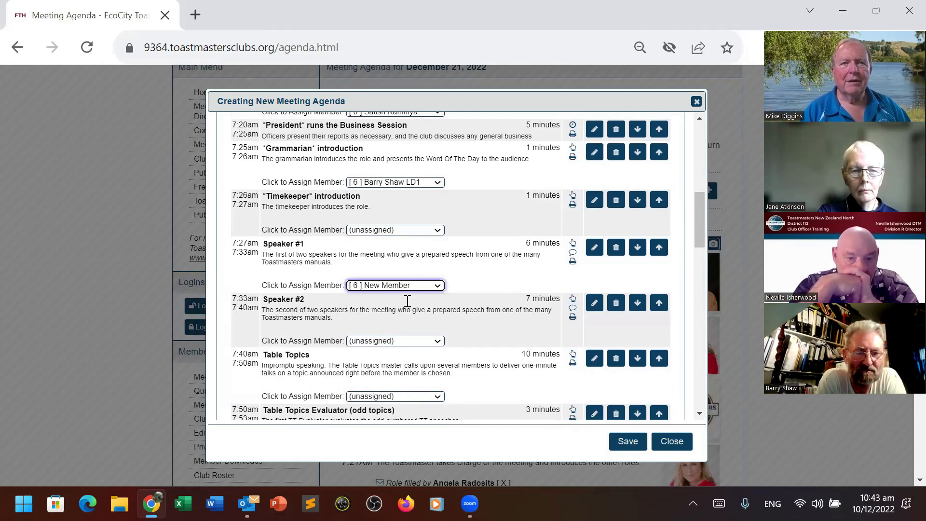
click(436, 286)
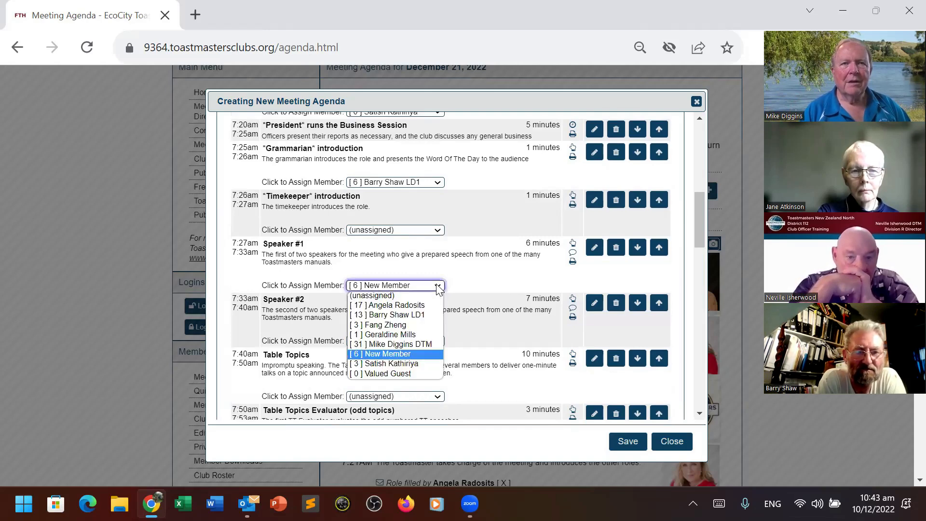
click(383, 306)
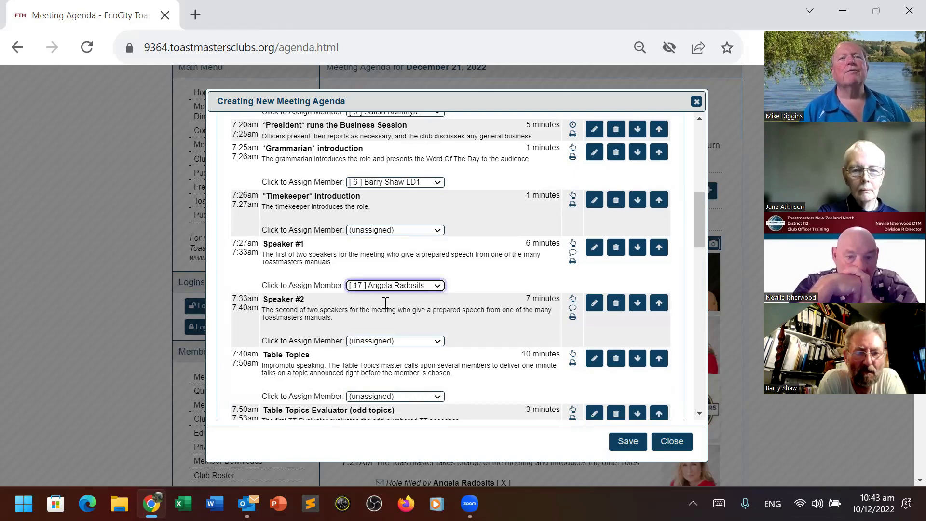
mouse_move(396, 289)
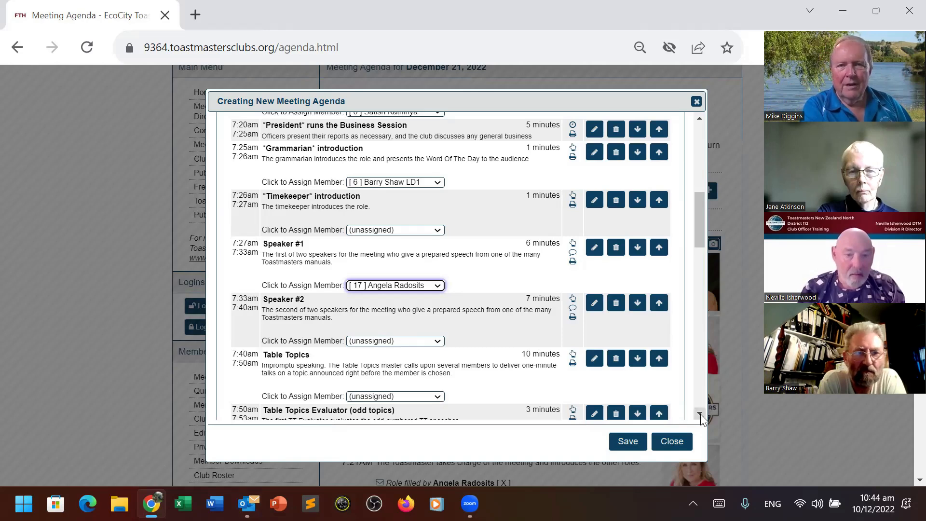
Step: Look through the remaining agenda items from Speaker #2 to Reporter and the fields for adding or editing an agenda item
scroll(699, 414, down, 3)
scroll(700, 416, down, 2)
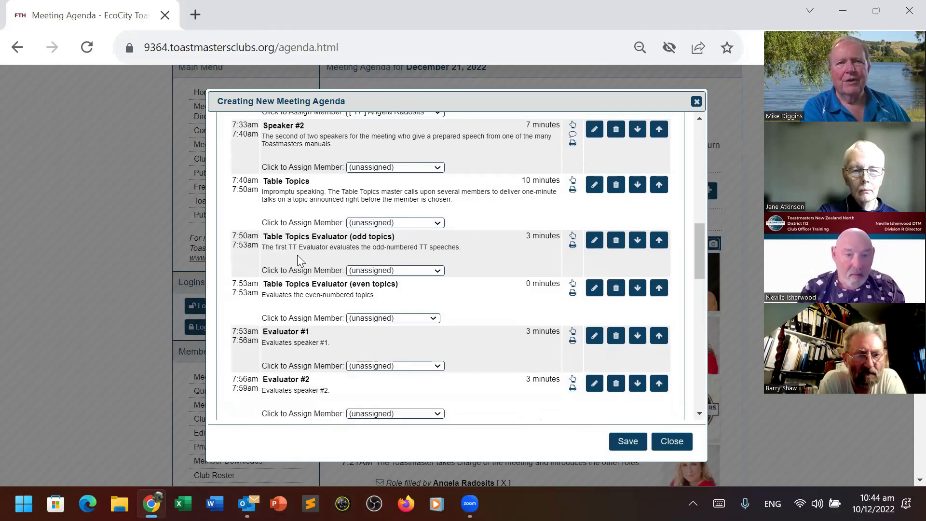
scroll(698, 414, down, 2)
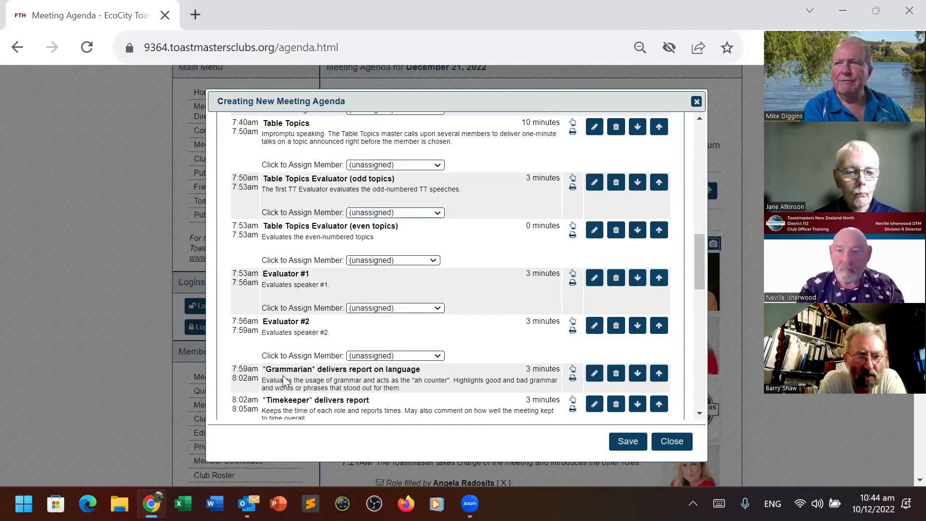
drag(700, 415, 700, 415)
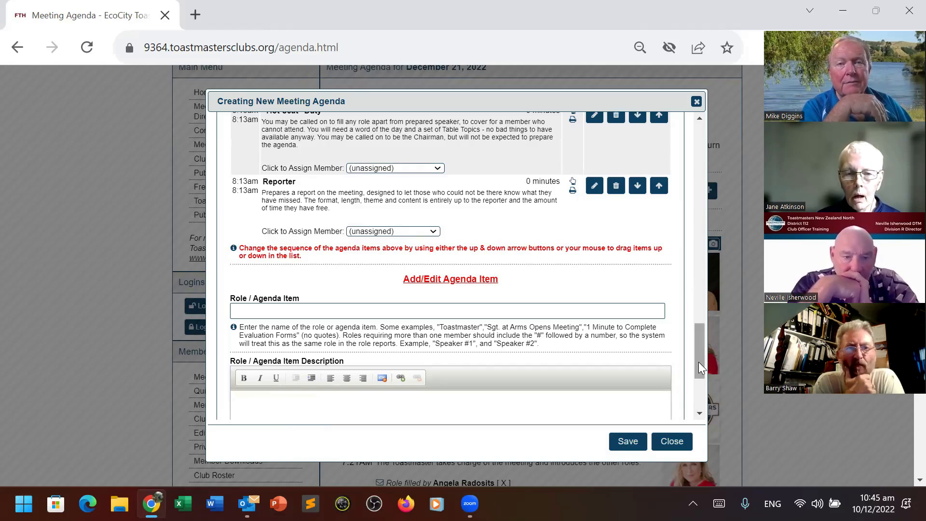
drag(698, 362, 698, 365)
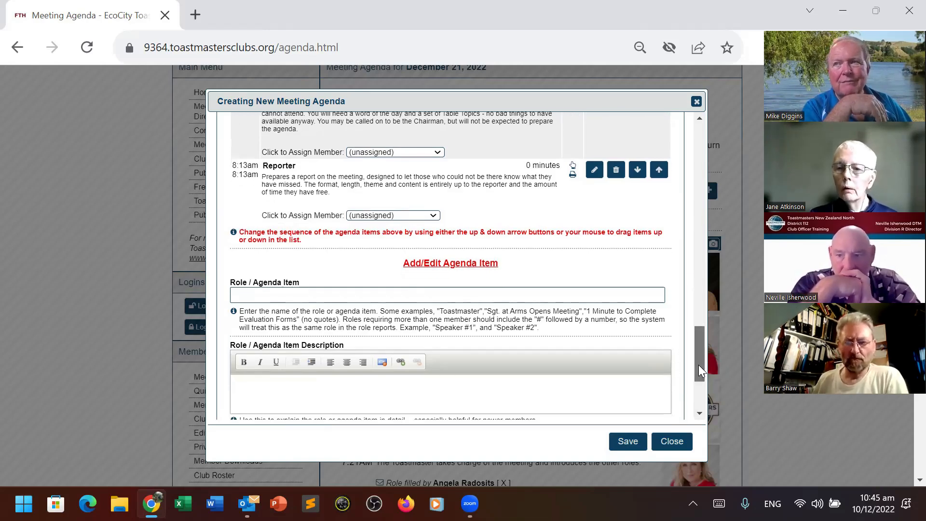
drag(698, 364, 696, 381)
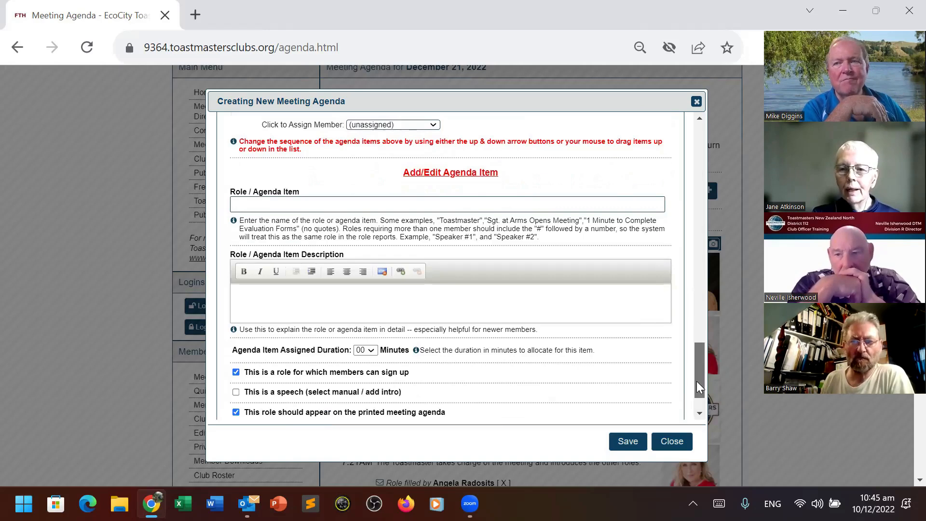
drag(695, 381, 694, 324)
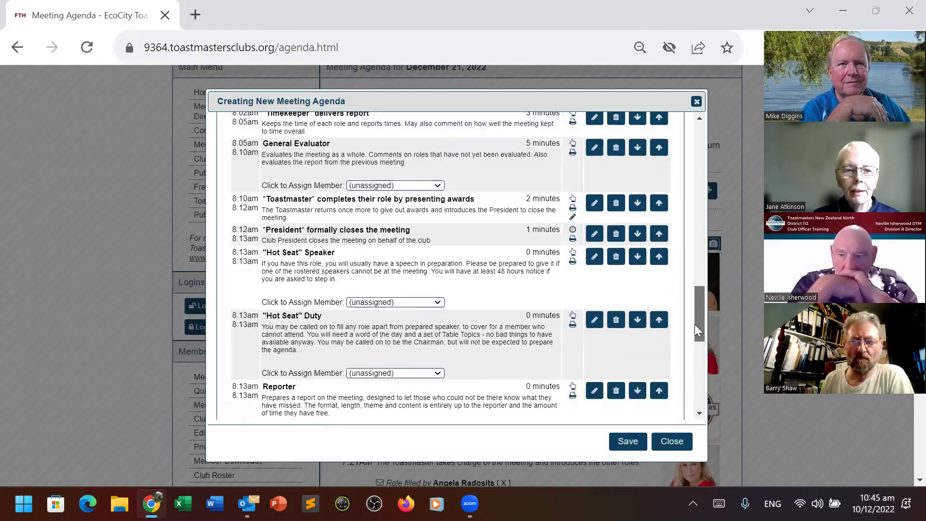
Step: Review the member choices for the "Hot Seat" Speaker role and assign a club member as General Evaluator
click(434, 303)
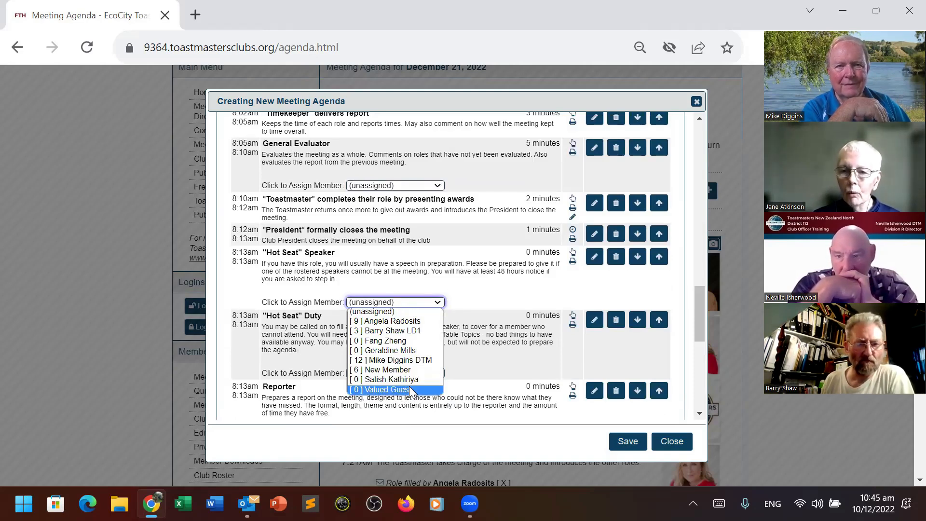
mouse_move(409, 385)
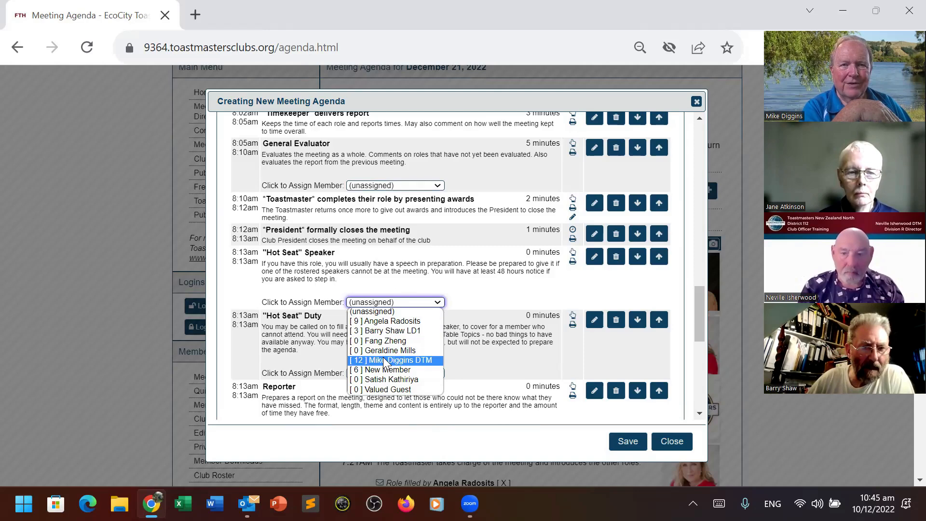
mouse_move(383, 359)
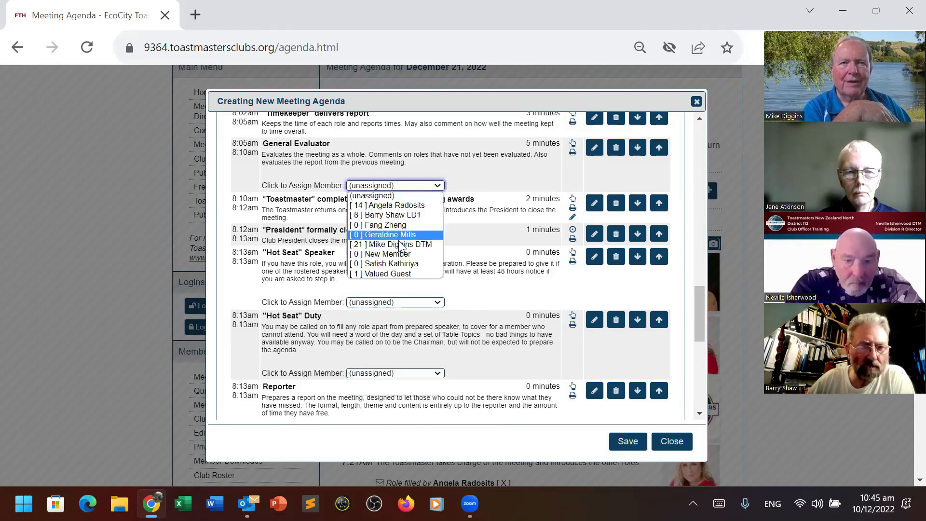
click(398, 243)
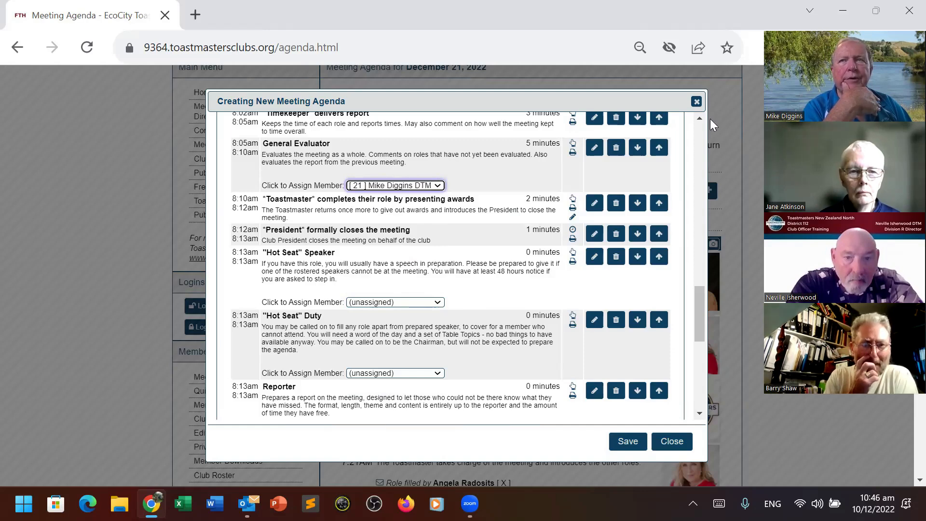
Step: Reposition the agenda dialog and examine the evaluator roles and the Add/Edit Agenda Item options
scroll(701, 120, up, 5)
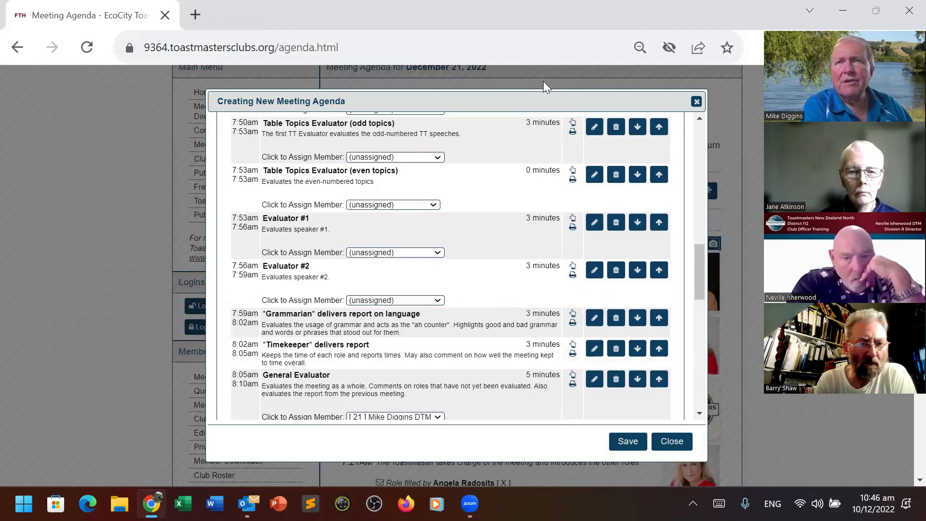
drag(534, 96, 538, 48)
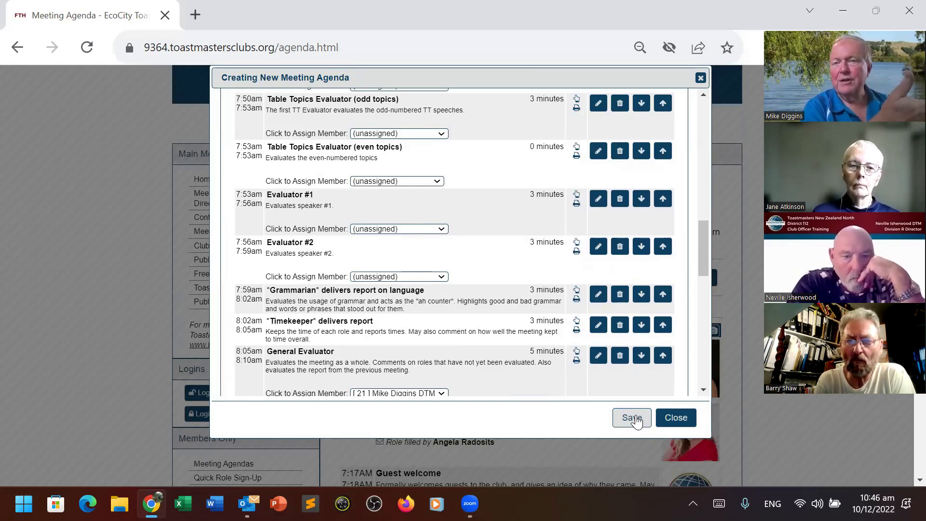
drag(700, 255, 692, 374)
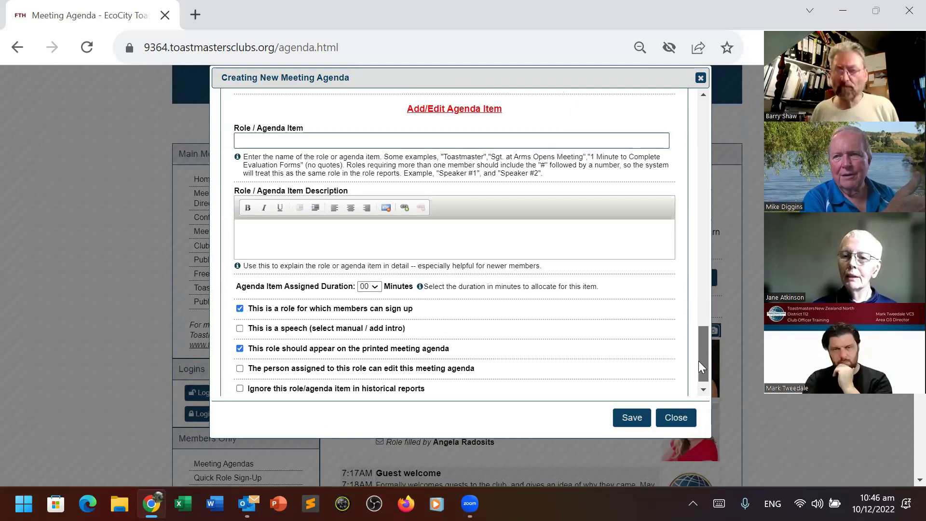